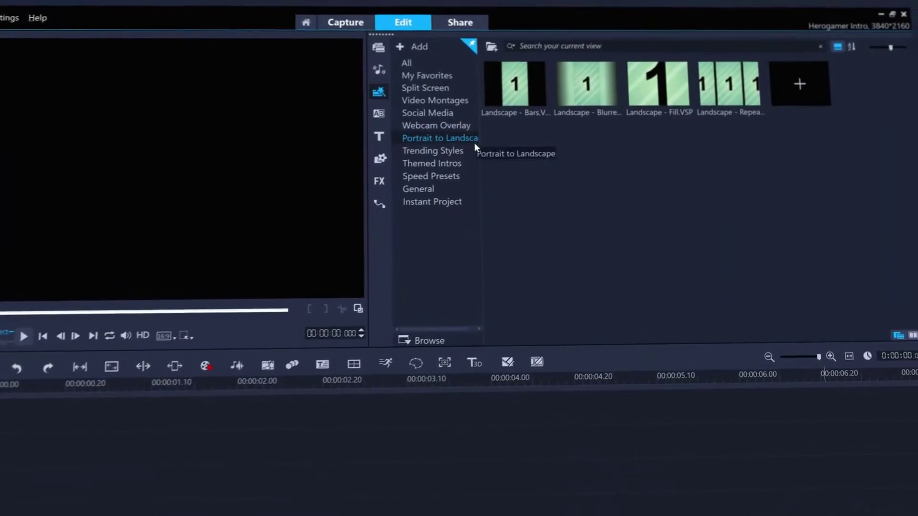
# Step: Start a project from the Intro - Gaming themed intro template
pyautogui.click(473, 152)
pyautogui.click(420, 180)
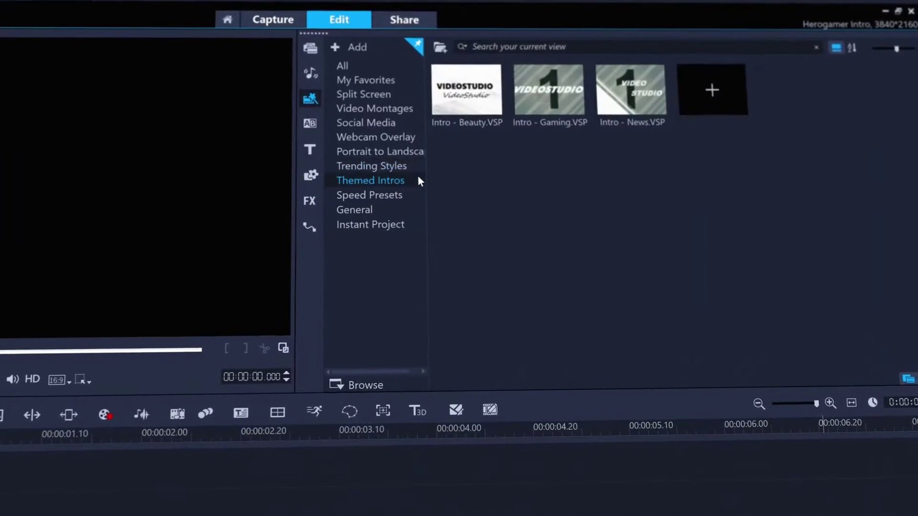
pyautogui.moveTo(561, 91); pyautogui.dragTo(247, 329)
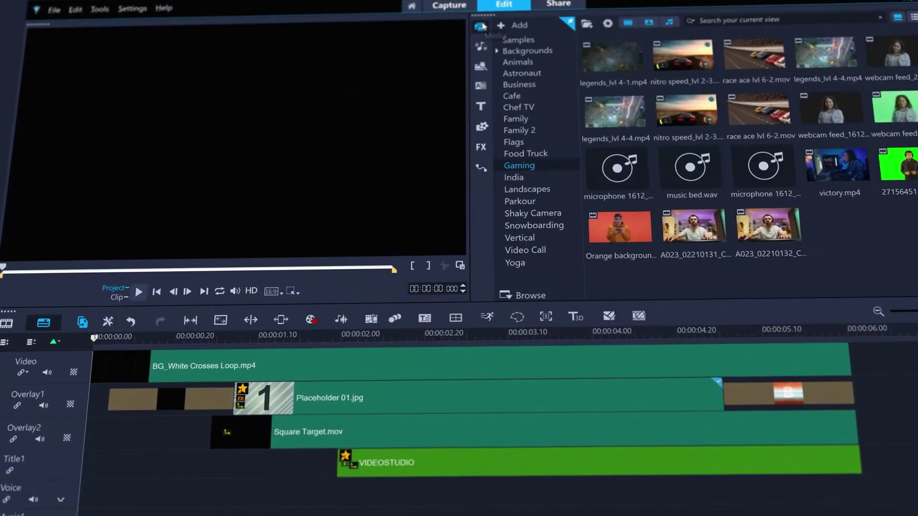
# Step: Replace Placeholder 01.jpg on Overlay1 with the A023_02210132_C118.mp4 clip and scrub to about 3 seconds
pyautogui.moveTo(763, 227); pyautogui.dragTo(544, 277)
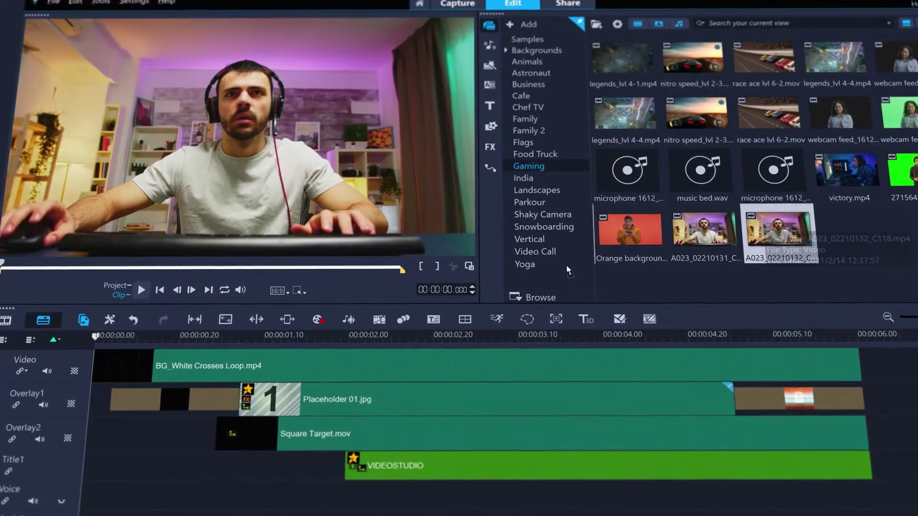
pyautogui.moveTo(376, 388); pyautogui.dragTo(368, 400)
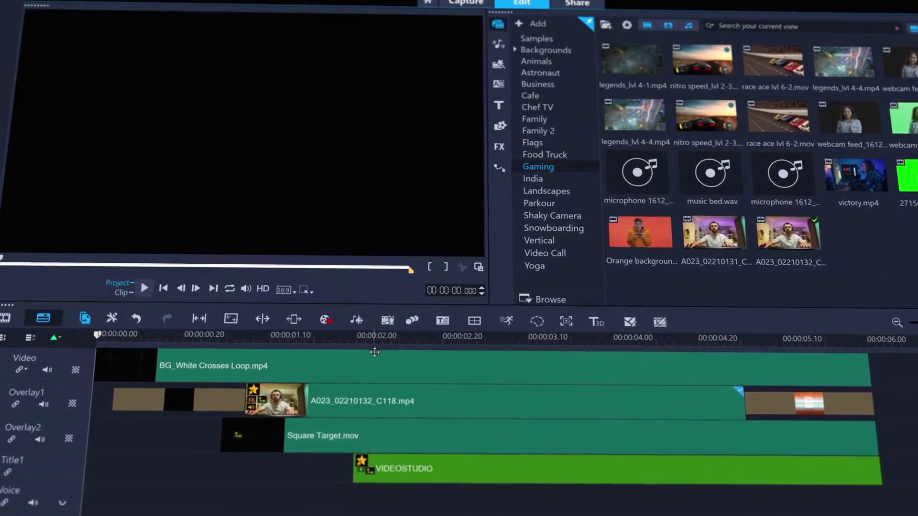
pyautogui.moveTo(374, 340); pyautogui.dragTo(552, 338)
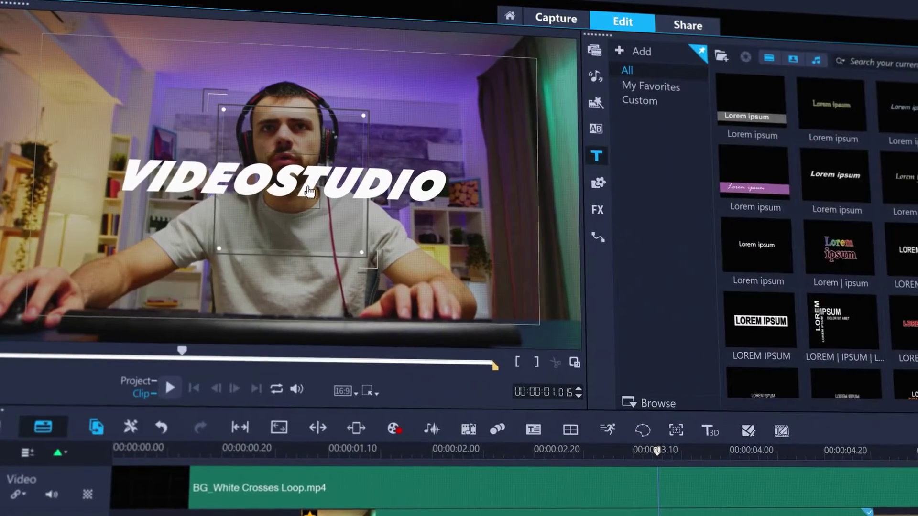
# Step: Change the intro title to yellow 'HEROGAMER' and play the intro from the start
pyautogui.doubleClick(291, 159)
pyautogui.write('HEROGAMER')
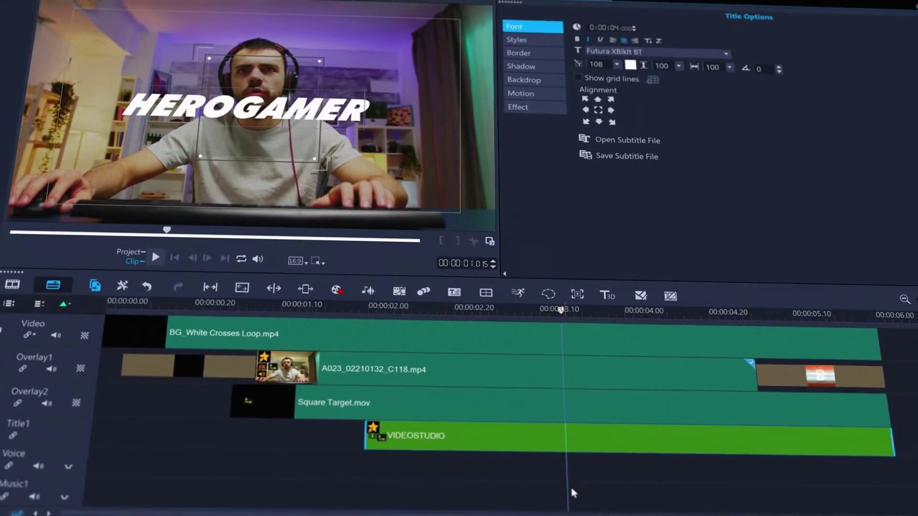
pyautogui.click(563, 478)
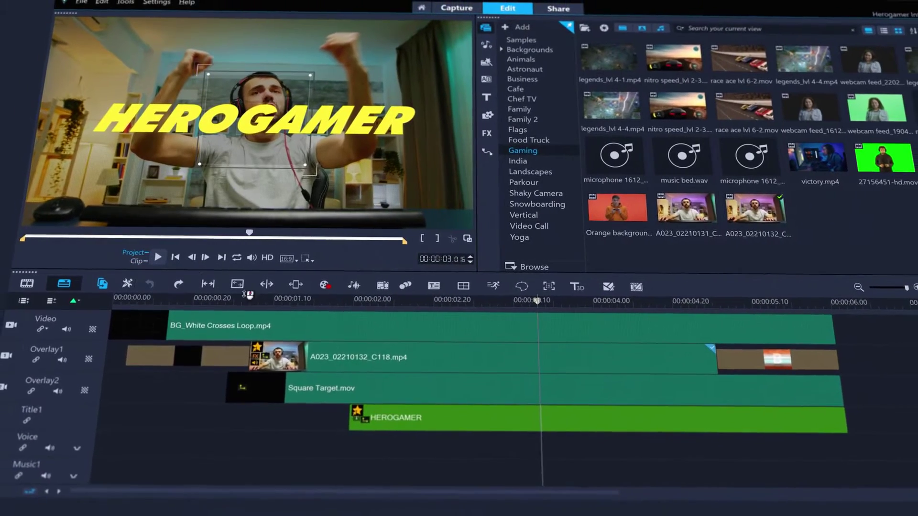
pyautogui.click(158, 259)
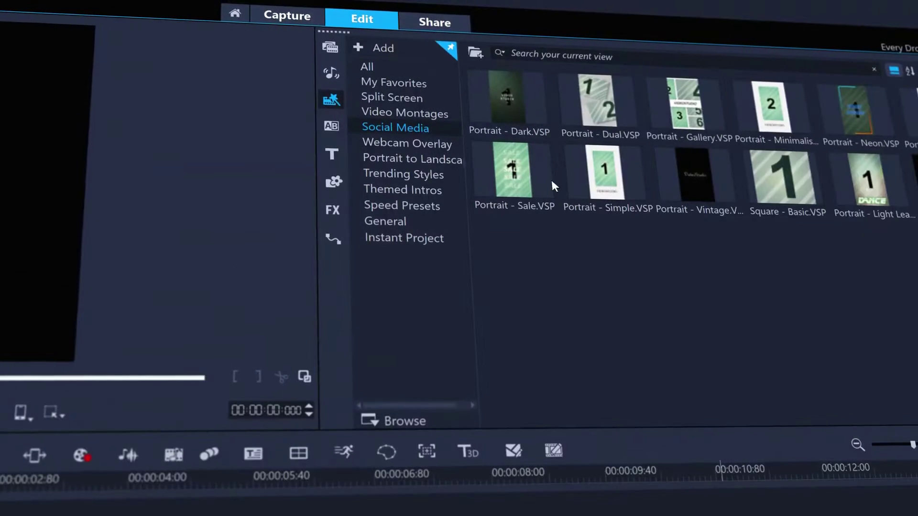
# Step: Place the Portrait - Dark template on the timeline and play the Every Drop and yoga vertical projects
pyautogui.moveTo(512, 98); pyautogui.dragTo(5, 515)
pyautogui.moveTo(247, 330); pyautogui.dragTo(246, 330)
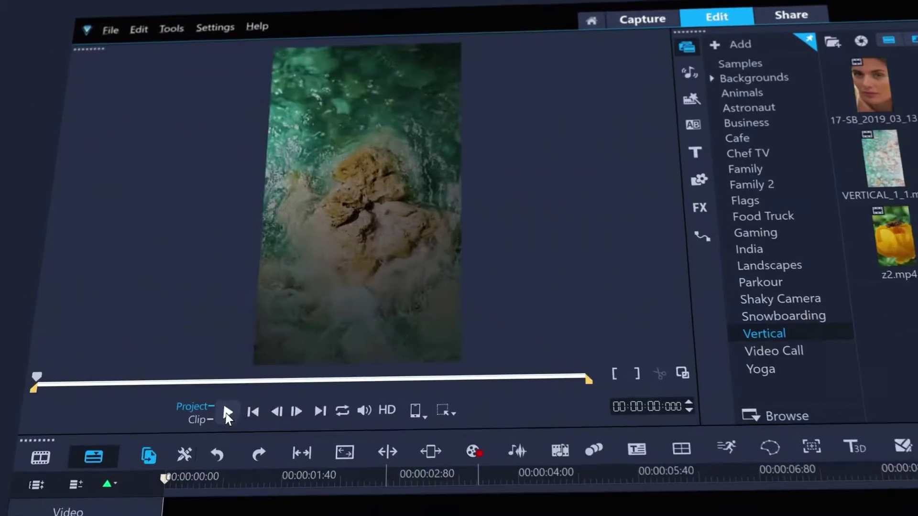
pyautogui.click(234, 422)
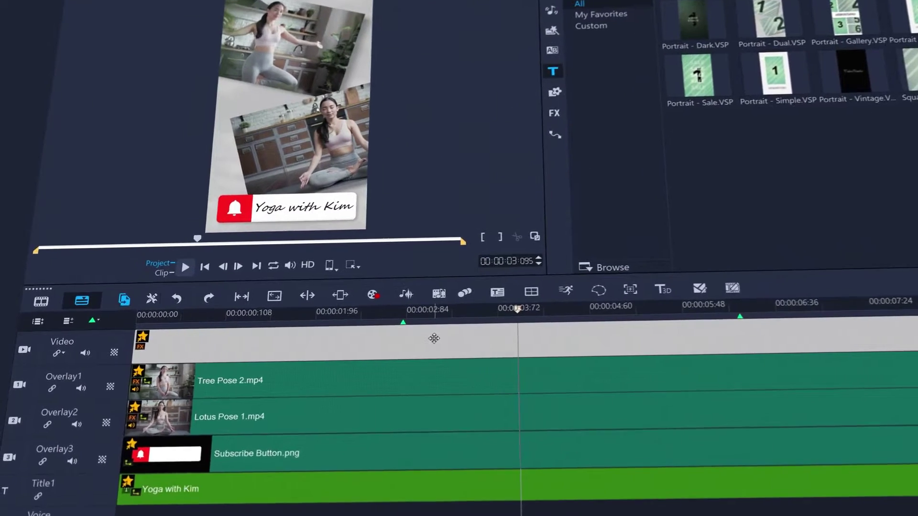
pyautogui.click(228, 431)
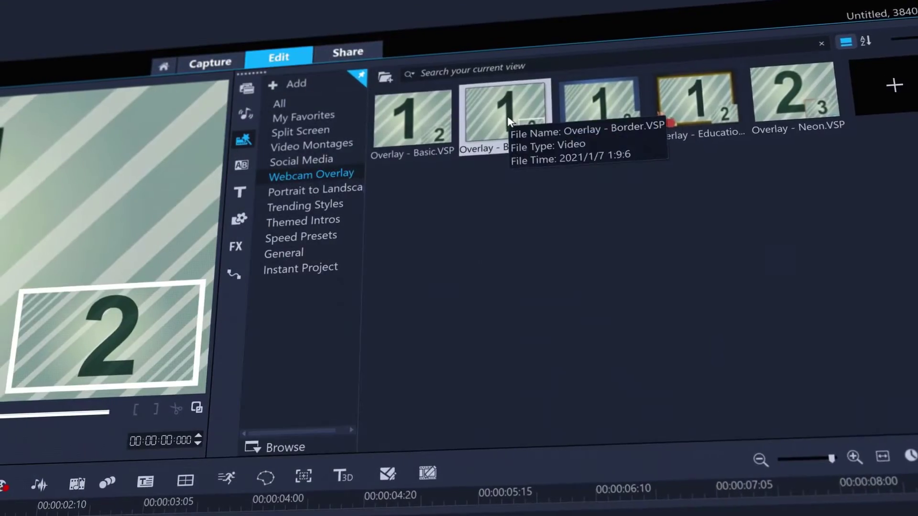
# Step: Add the Overlay - Border webcam template to the timeline
pyautogui.moveTo(508, 122); pyautogui.dragTo(299, 387)
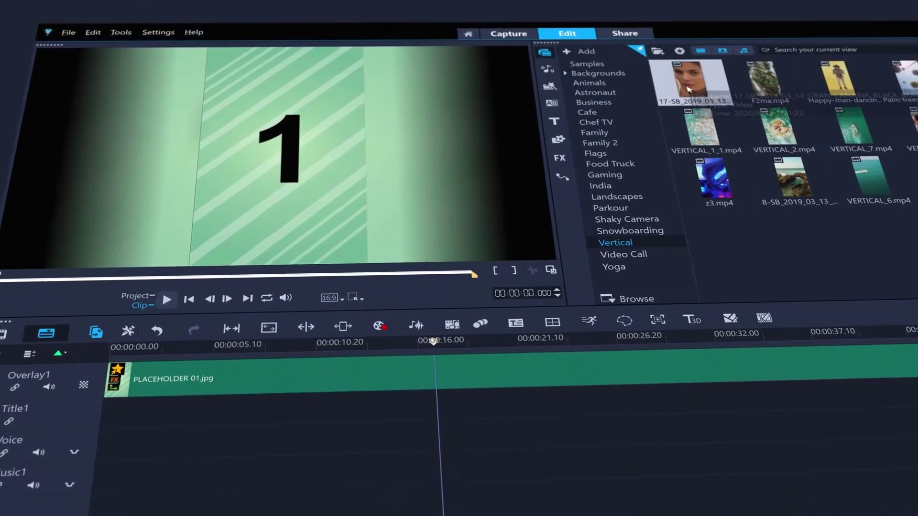
# Step: Drop the vertical 17-SB clip onto PLACEHOLDER 01.jpg and play the landscape version
pyautogui.moveTo(689, 90); pyautogui.dragTo(570, 181)
pyautogui.moveTo(302, 399); pyautogui.dragTo(301, 398)
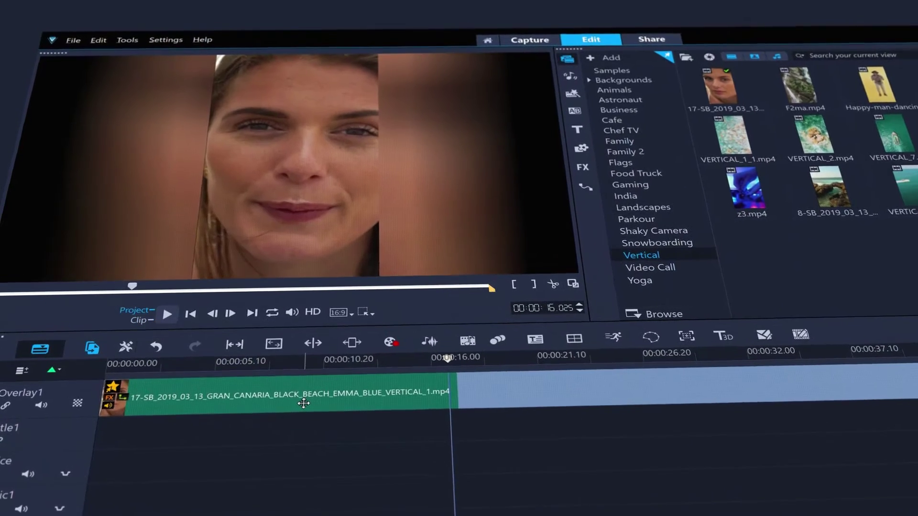
pyautogui.press('space')
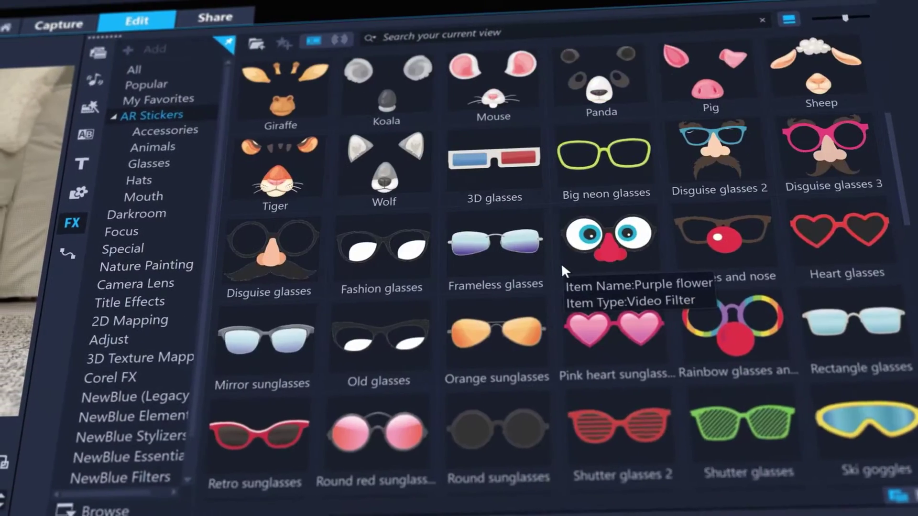
pyautogui.scroll(-5, 569, 261)
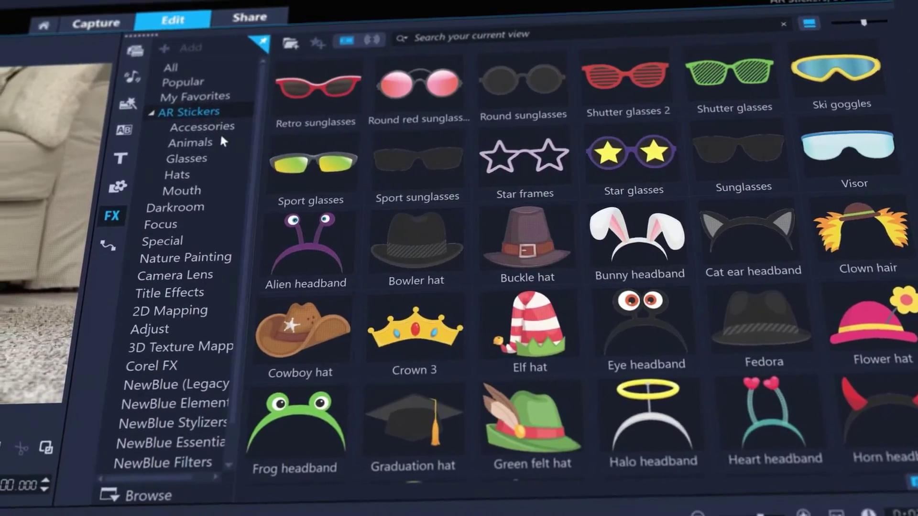
# Step: Scroll through the AR Stickers and filter them to the Hats category
pyautogui.click(194, 173)
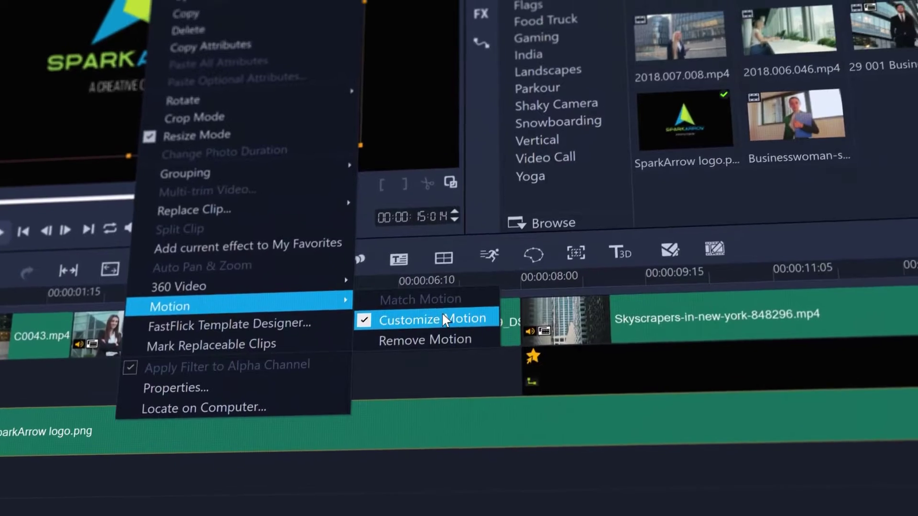
# Step: Enable Auto Motion Blur in the clip's Customize Motion settings and preview the blurred movement
pyautogui.click(449, 301)
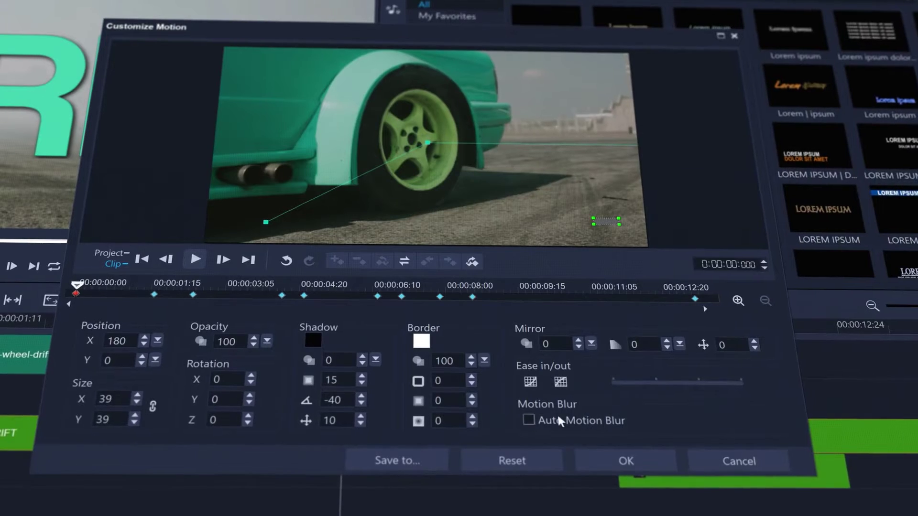
pyautogui.click(529, 420)
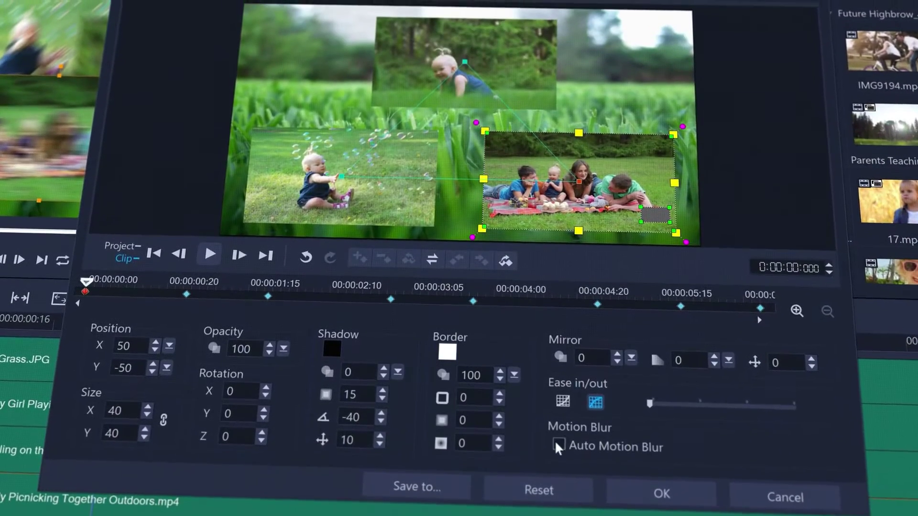
pyautogui.click(558, 447)
pyautogui.click(210, 254)
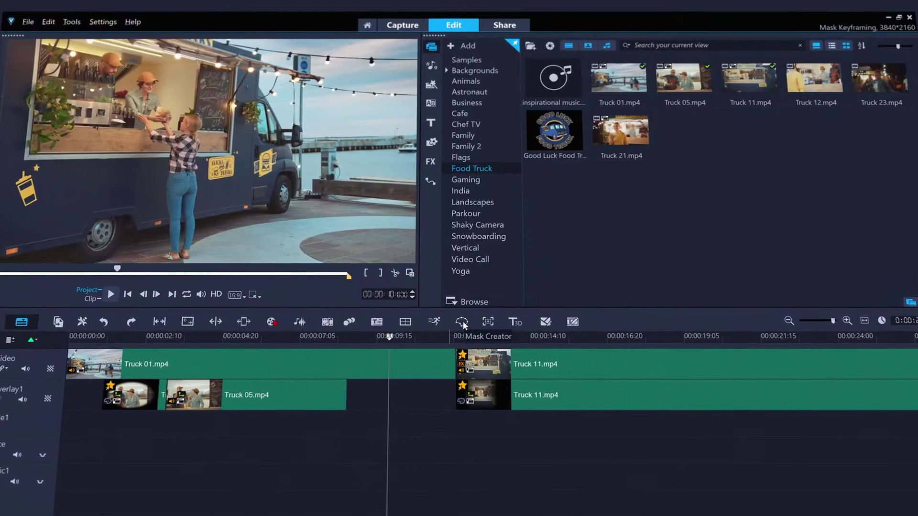
# Step: Draw a rectangle mask in Mask Creator and give it a 100/100 Size keyframe at 1 s
pyautogui.click(463, 322)
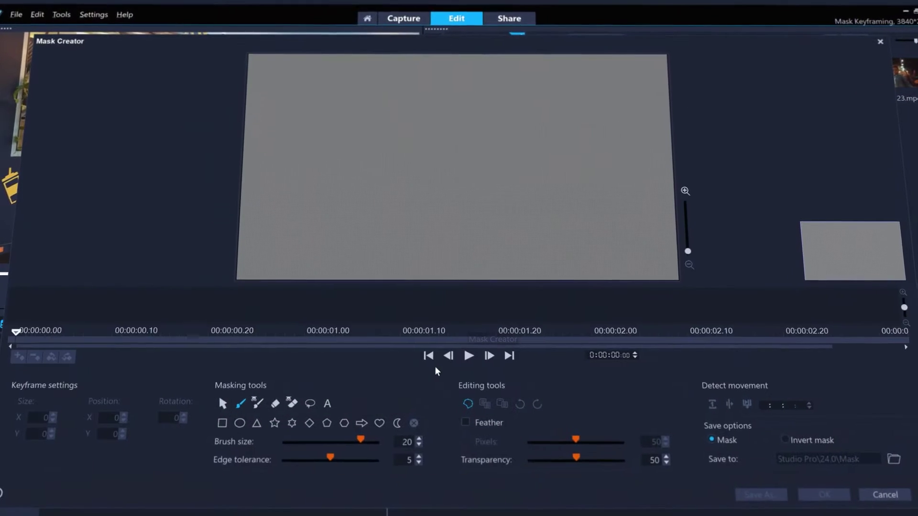
pyautogui.moveTo(338, 97); pyautogui.dragTo(589, 229)
pyautogui.click(129, 422)
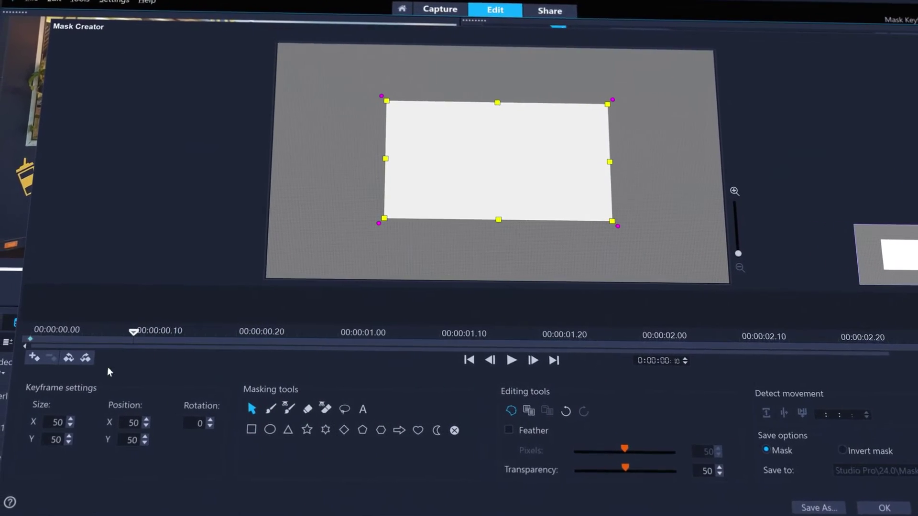
pyautogui.click(241, 344)
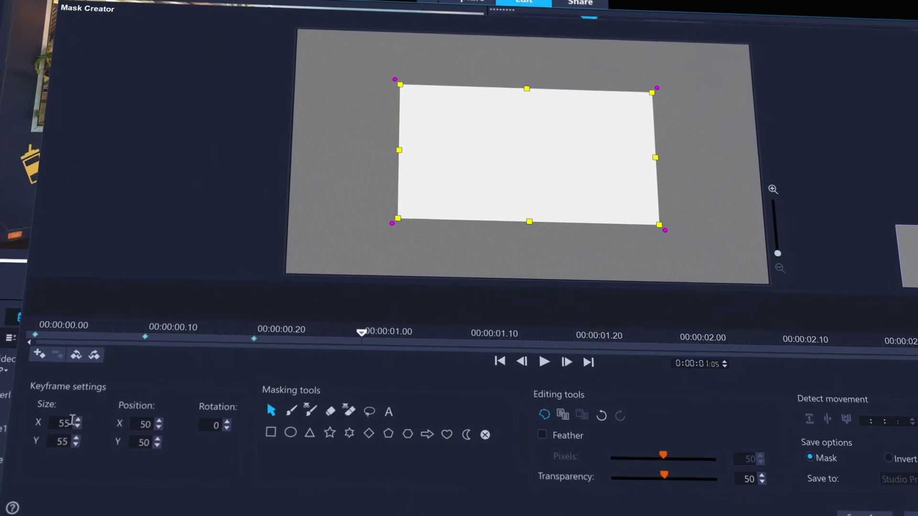
pyautogui.doubleClick(62, 423)
pyautogui.write('100')
pyautogui.press('Tab')
pyautogui.write('100')
pyautogui.click(232, 337)
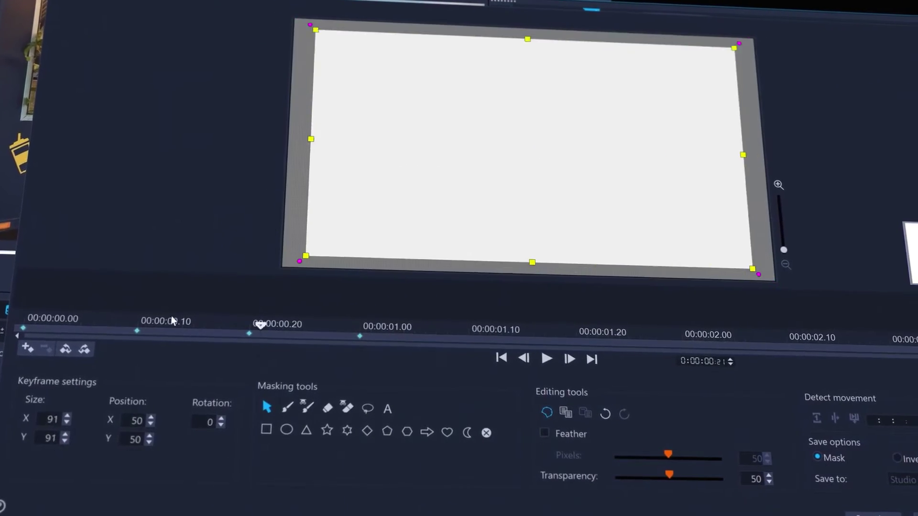
# Step: Set the mask size to 0 at the start and scrub to watch it grow to full frame
pyautogui.click(24, 319)
pyautogui.doubleClick(52, 418)
pyautogui.write('0')
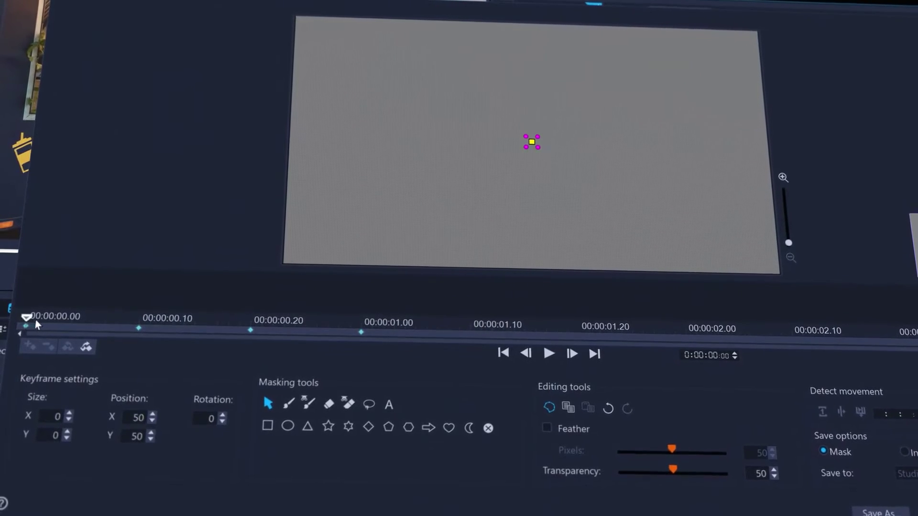
pyautogui.moveTo(82, 327); pyautogui.dragTo(194, 337)
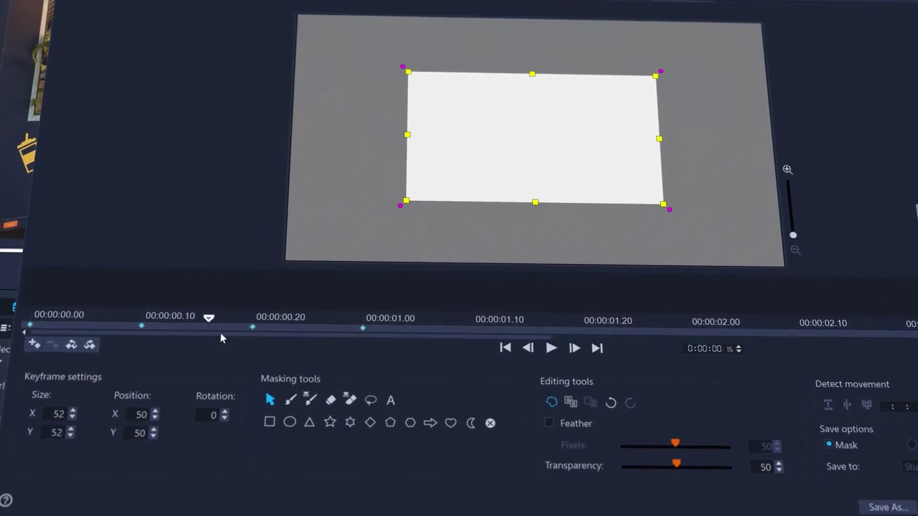
pyautogui.moveTo(271, 341); pyautogui.dragTo(466, 357)
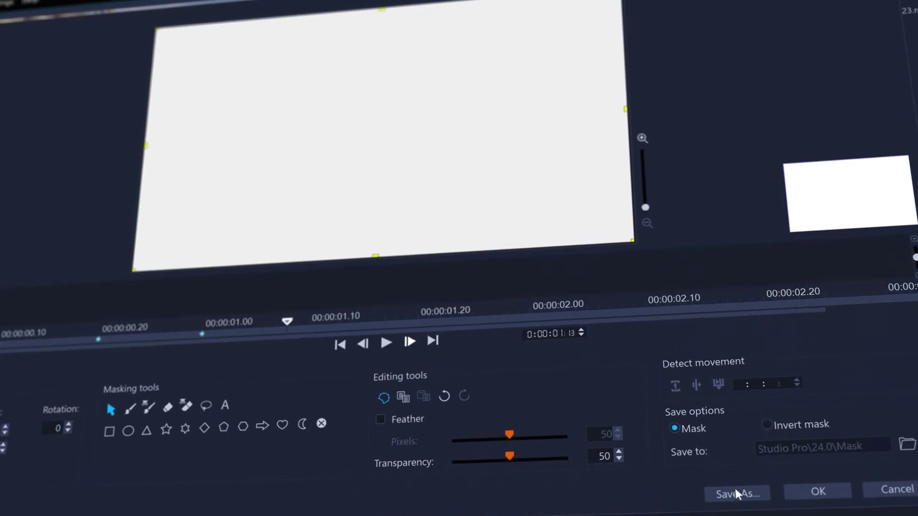
# Step: Save the mask as 'Rectangle Transition'
pyautogui.click(740, 497)
pyautogui.moveTo(502, 225); pyautogui.dragTo(82, 251)
pyautogui.write('Rectangle Transition')
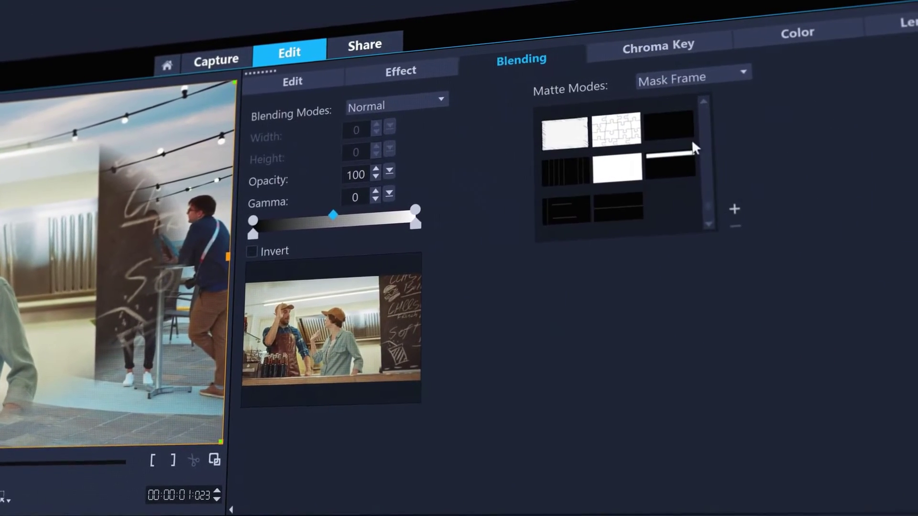
# Step: Frame the woman in a feathered oval mask from Mask Frame and play the result
pyautogui.click(684, 127)
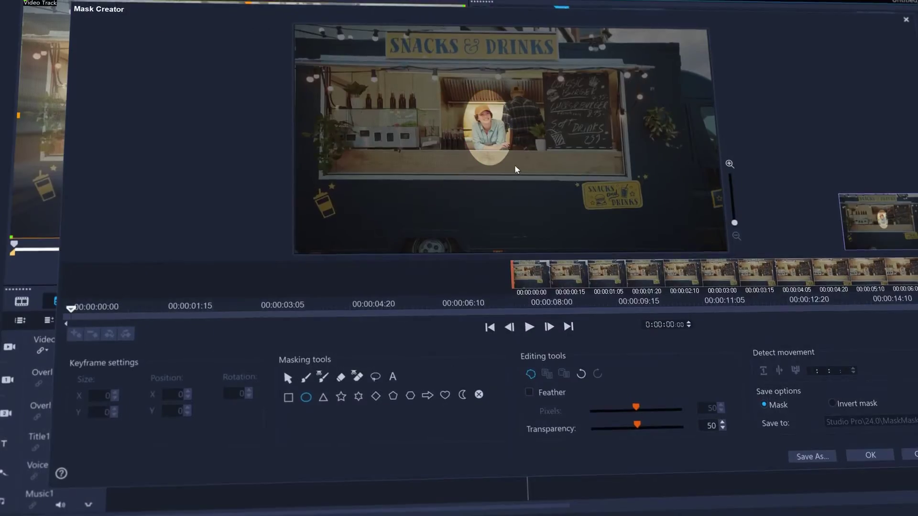
pyautogui.click(283, 369)
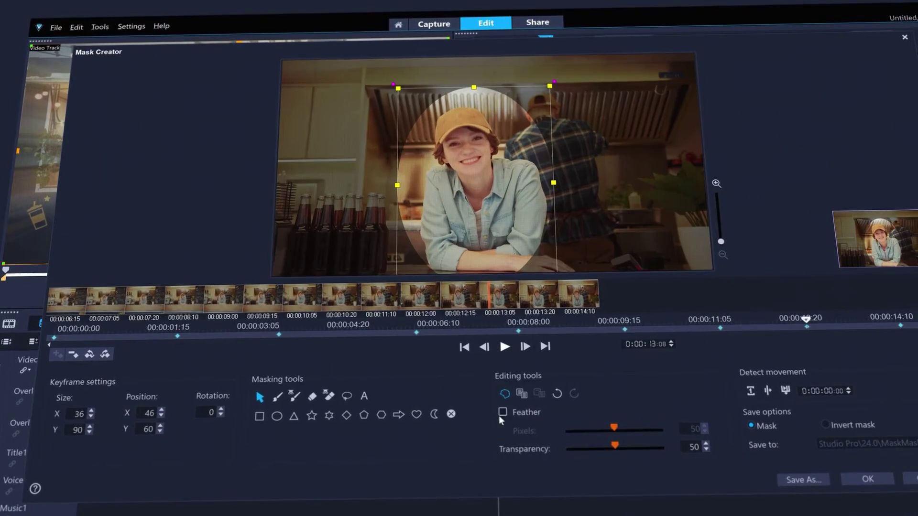
pyautogui.click(504, 411)
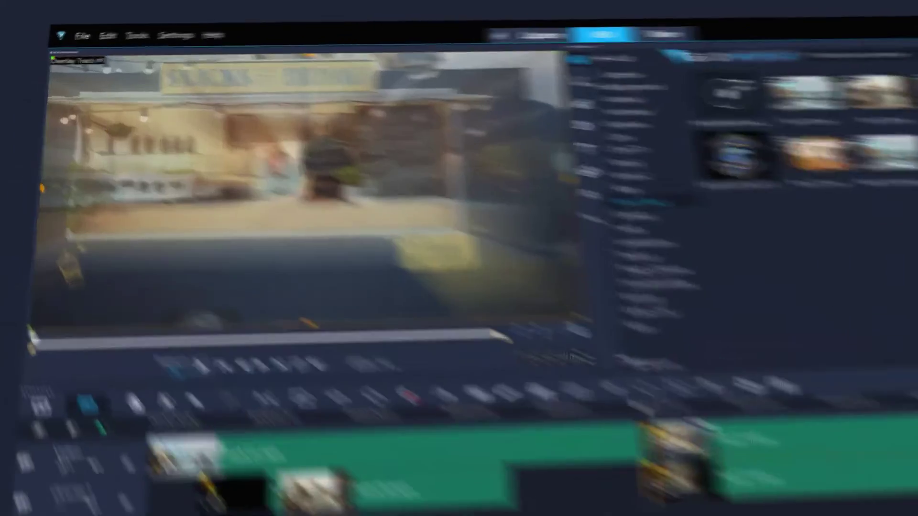
pyautogui.click(220, 367)
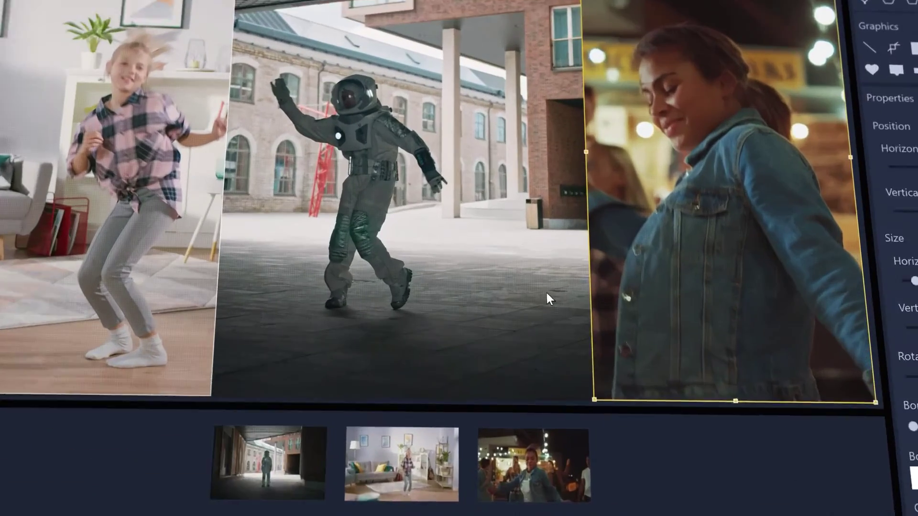
# Step: Zoom the Template Editor canvas out to see the whole split-screen layout
pyautogui.rightClick(565, 285)
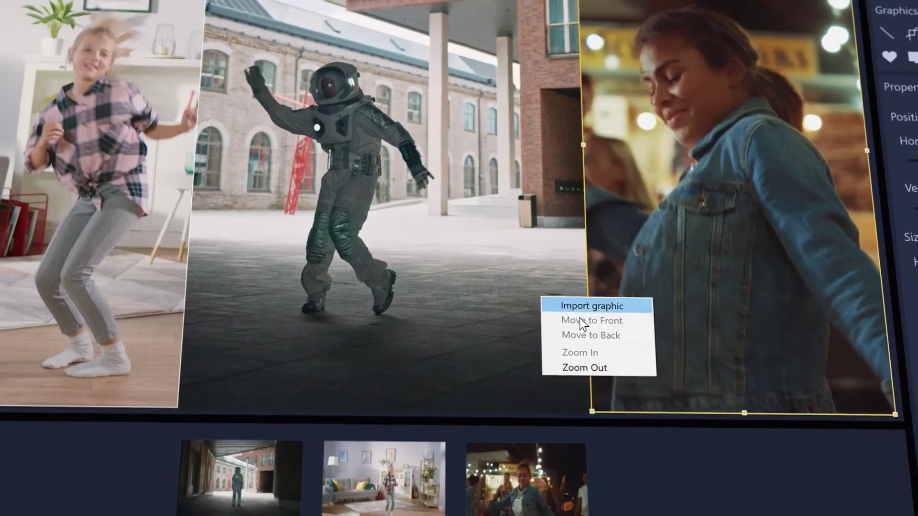
pyautogui.click(587, 326)
pyautogui.rightClick(477, 272)
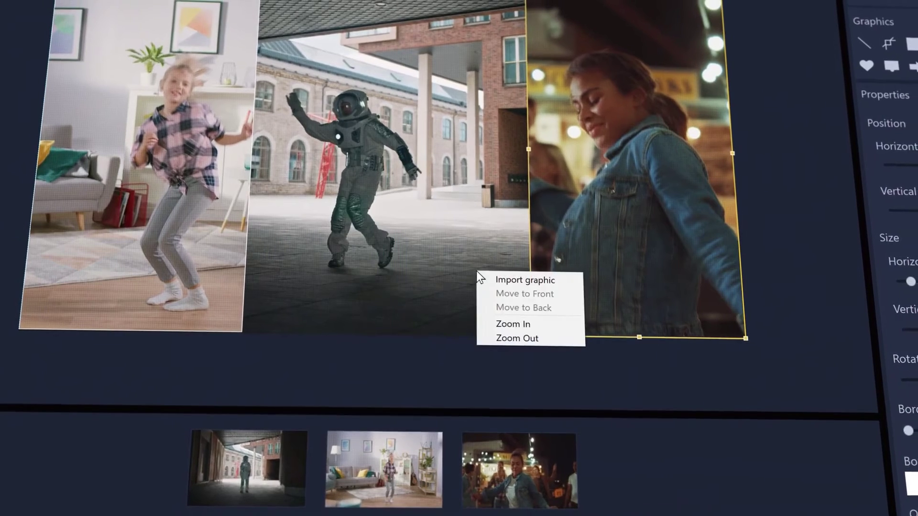
pyautogui.click(520, 335)
pyautogui.click(520, 336)
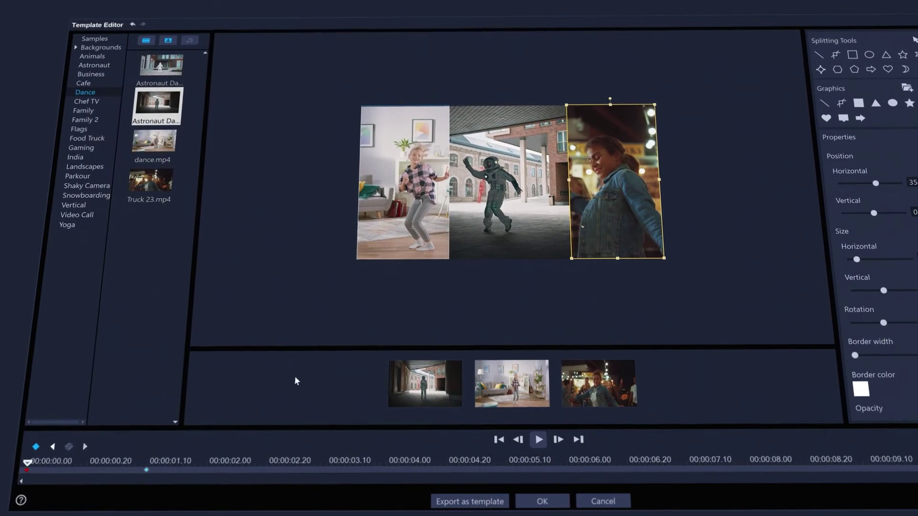
# Step: Slide the woman's panel right and the girl's panel left, then copy the starting keyframe
pyautogui.moveTo(582, 231); pyautogui.dragTo(683, 200)
pyautogui.click(398, 183)
pyautogui.moveTo(314, 188); pyautogui.dragTo(290, 191)
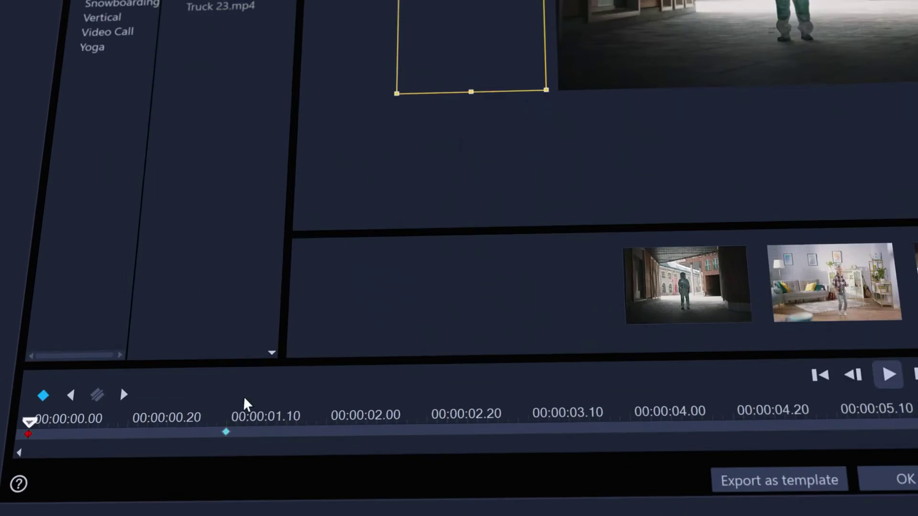
pyautogui.rightClick(129, 473)
pyautogui.click(156, 441)
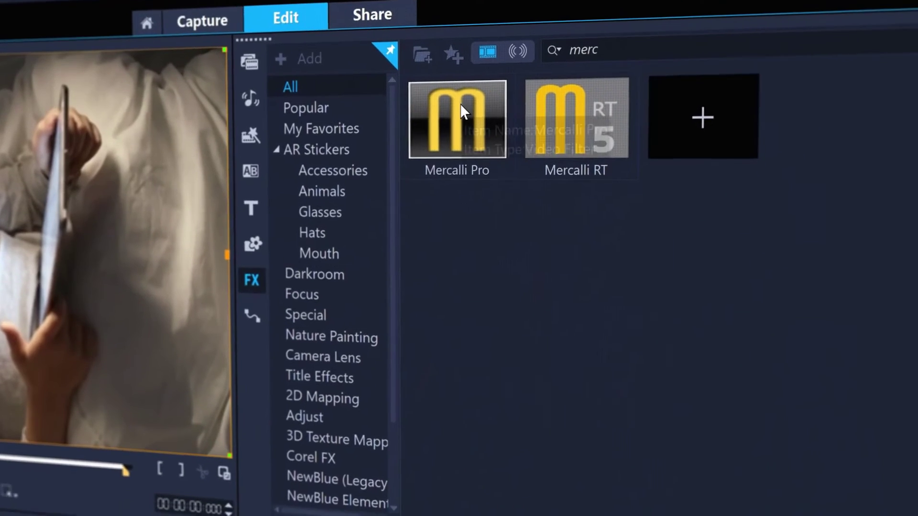
# Step: Apply Mercalli Pro to the boy-with-tablet clip, then play and stop the chef cooking-show preview
pyautogui.click(460, 103)
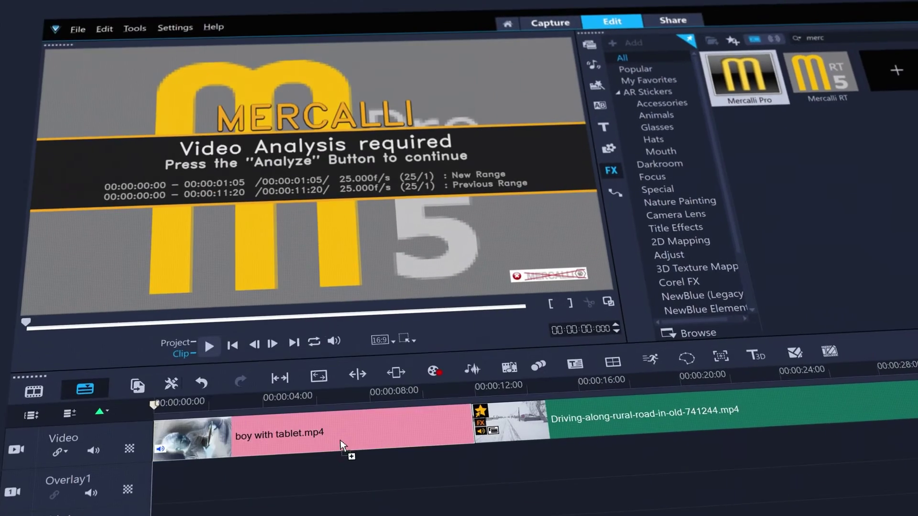
pyautogui.press('space')
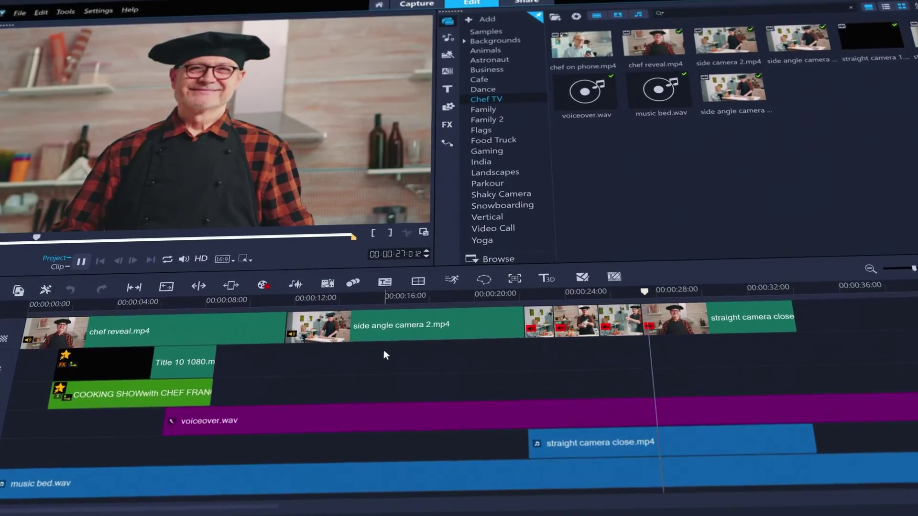
pyautogui.press('space')
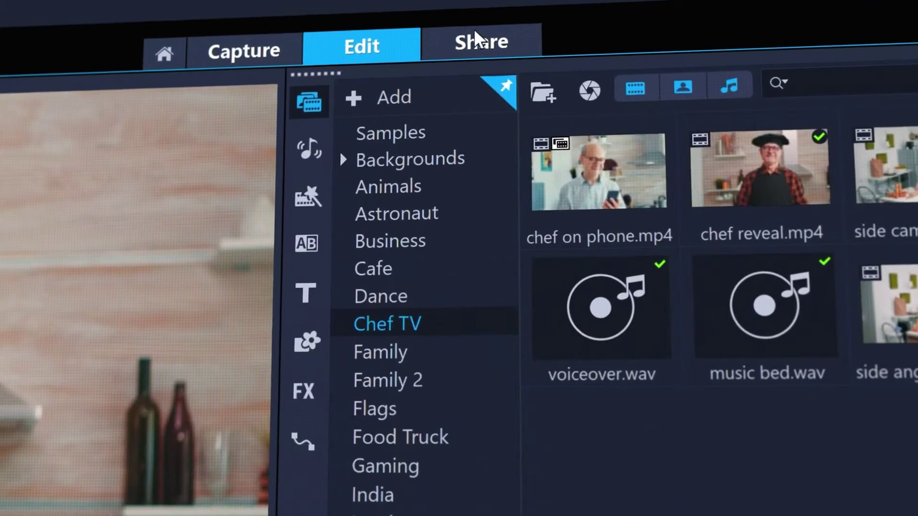
# Step: Render the 'chef timeline' XAVC S MP4 4K export using NVIDIA CUDA hardware encode acceleration
pyautogui.click(473, 31)
pyautogui.click(483, 369)
pyautogui.click(643, 390)
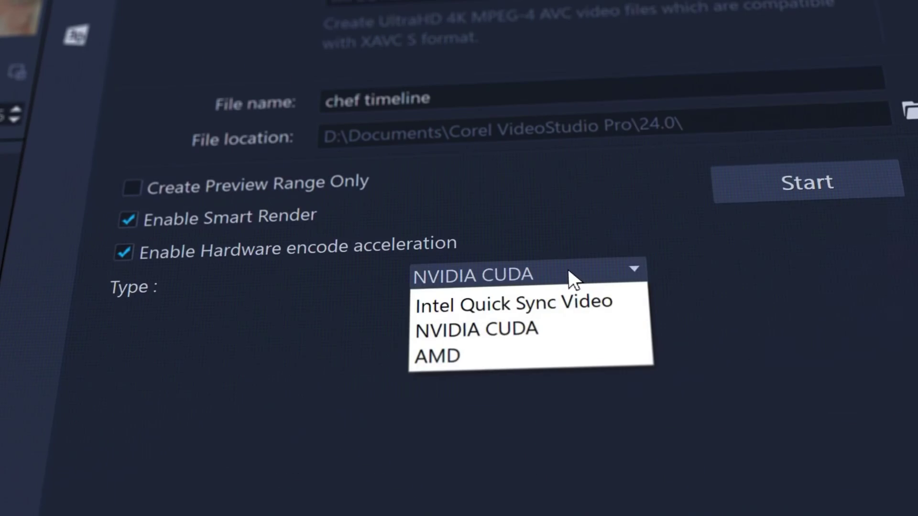
pyautogui.click(576, 327)
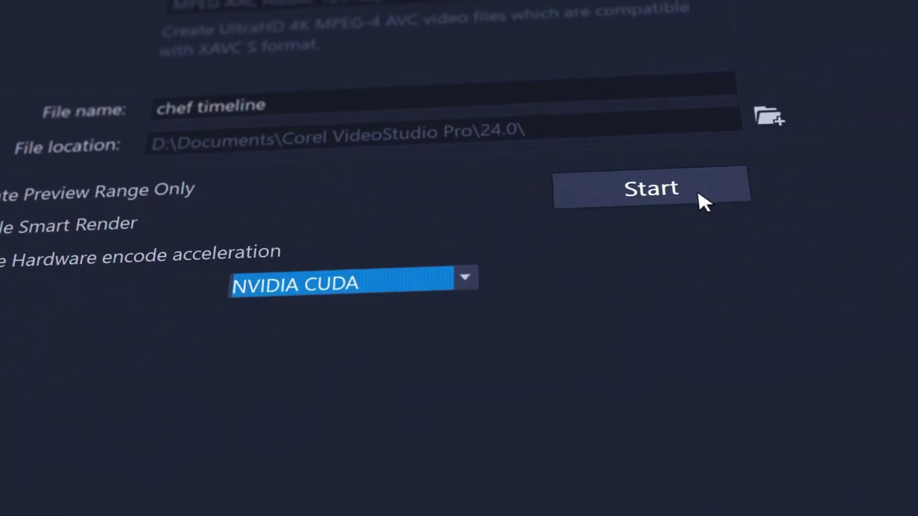
pyautogui.click(699, 195)
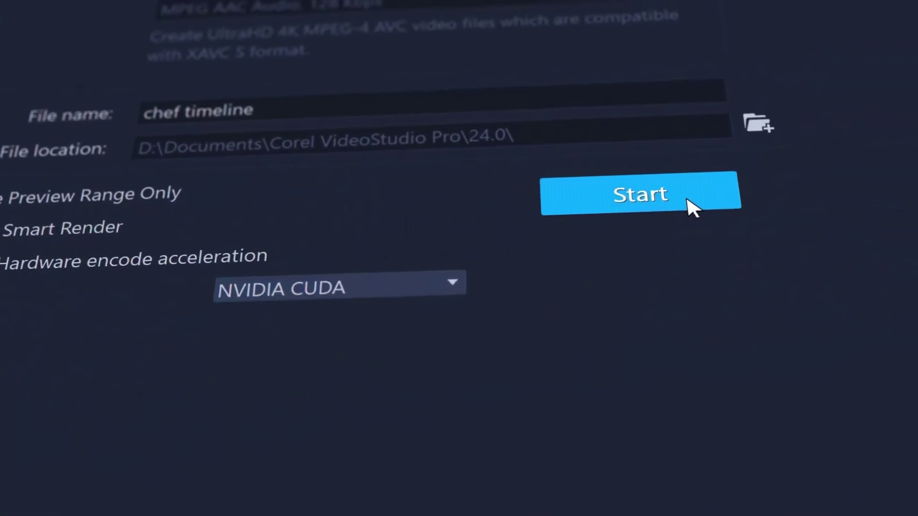